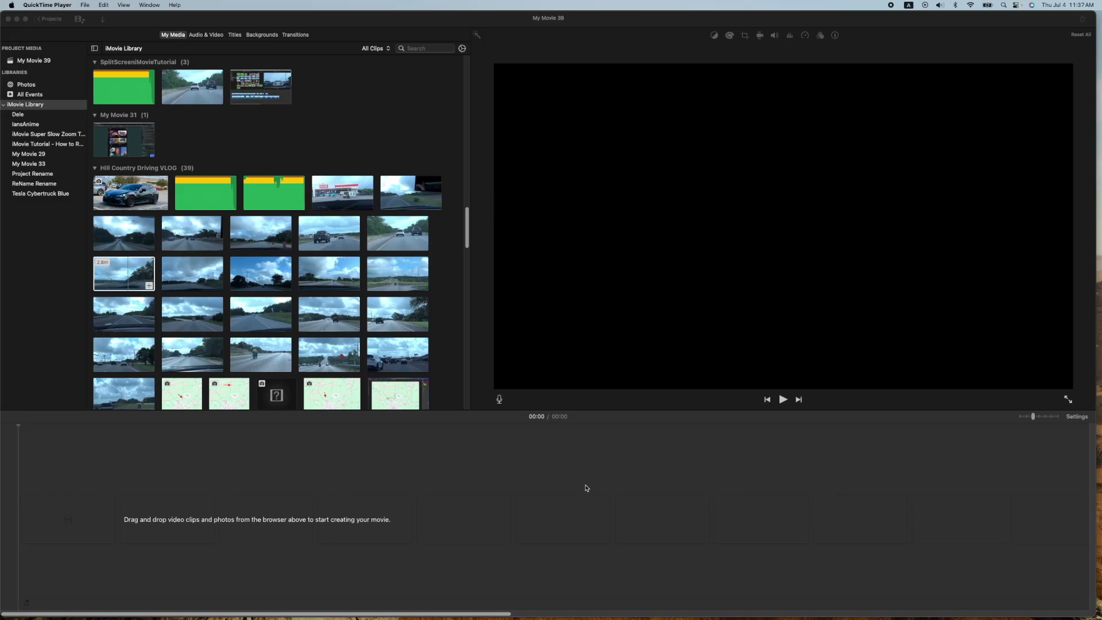
- Add the 2.8-minute driving clip from the Hill Country Driving VLOG event to the timeline and mute its audio
click(120, 275)
drag(121, 275, 78, 516)
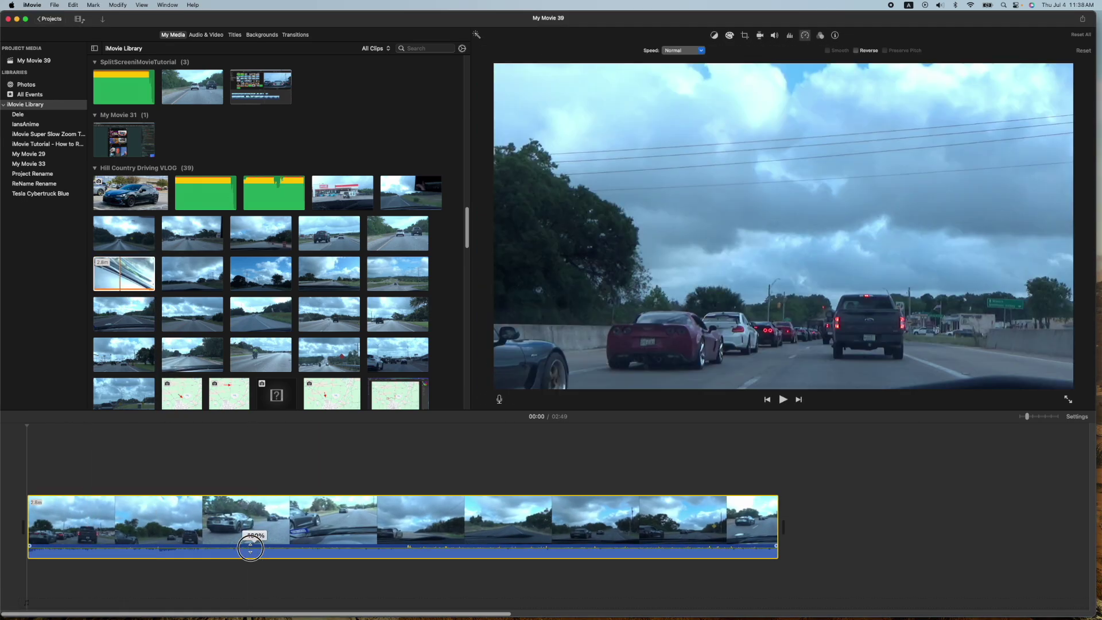
drag(250, 546, 247, 569)
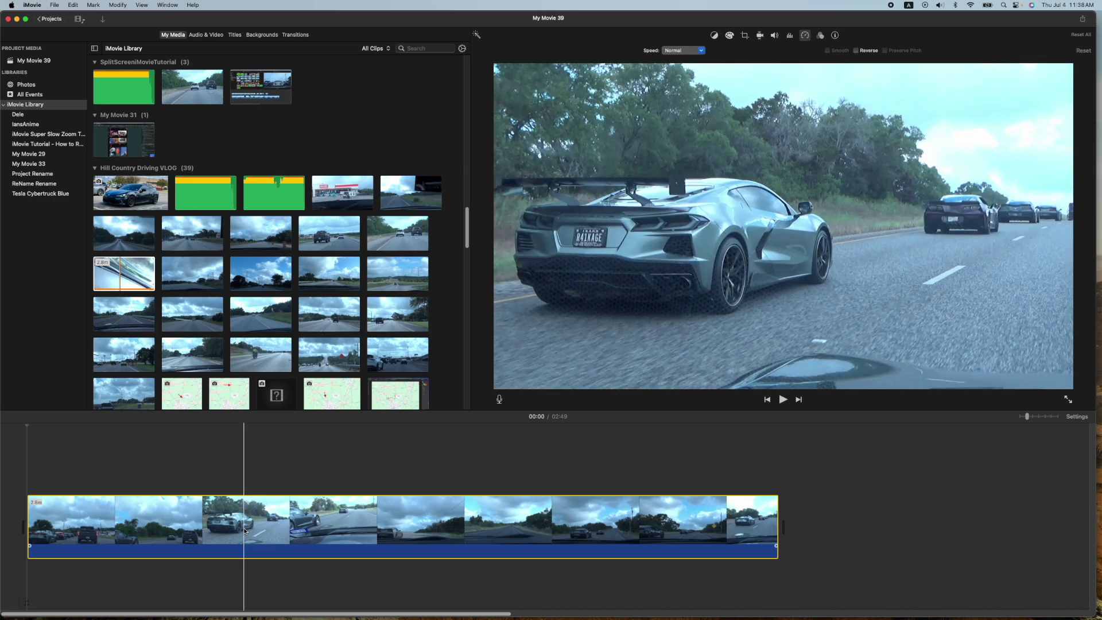
- Select the short section of the timeline clip ending at about 00:55, set its speed to Slow 50%, and preview it
click(244, 530)
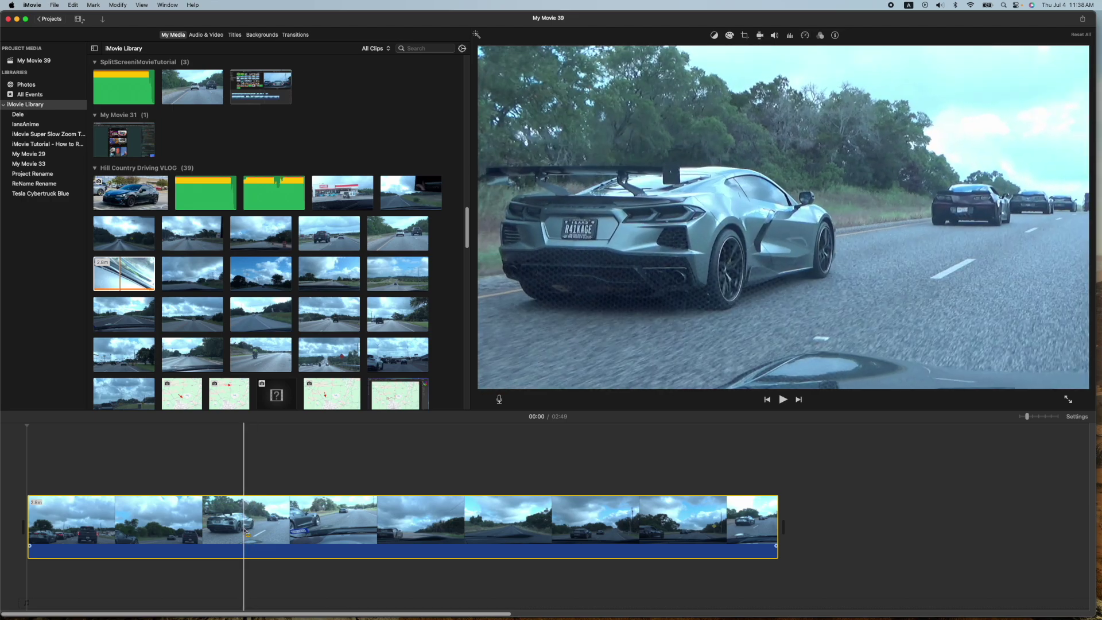
drag(244, 530, 274, 535)
key(super+r)
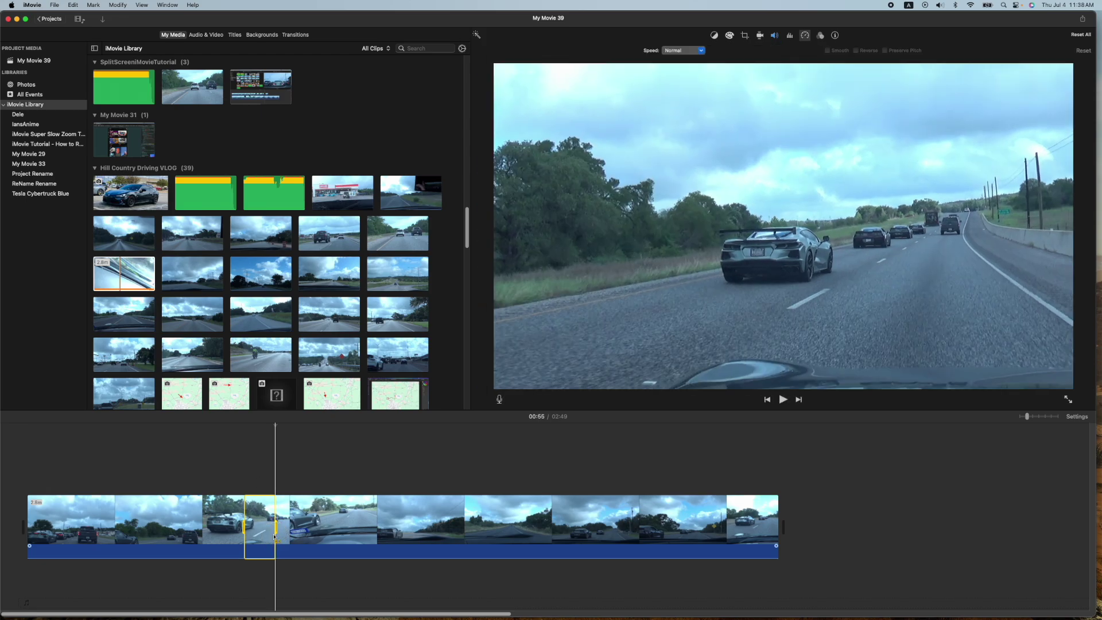
click(805, 36)
click(805, 36)
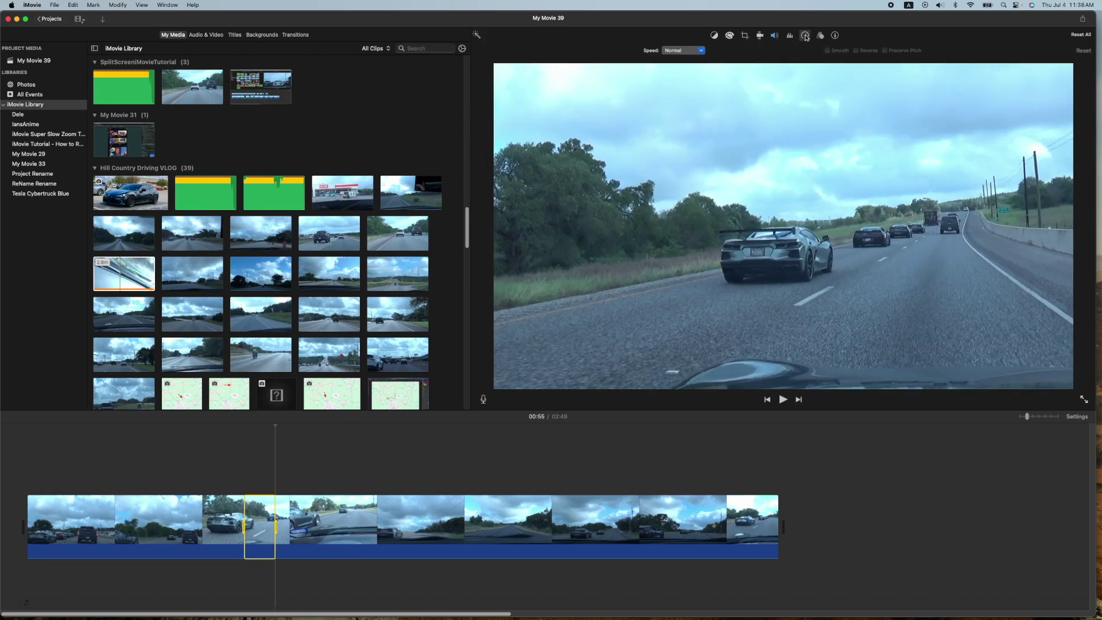
click(701, 51)
click(677, 74)
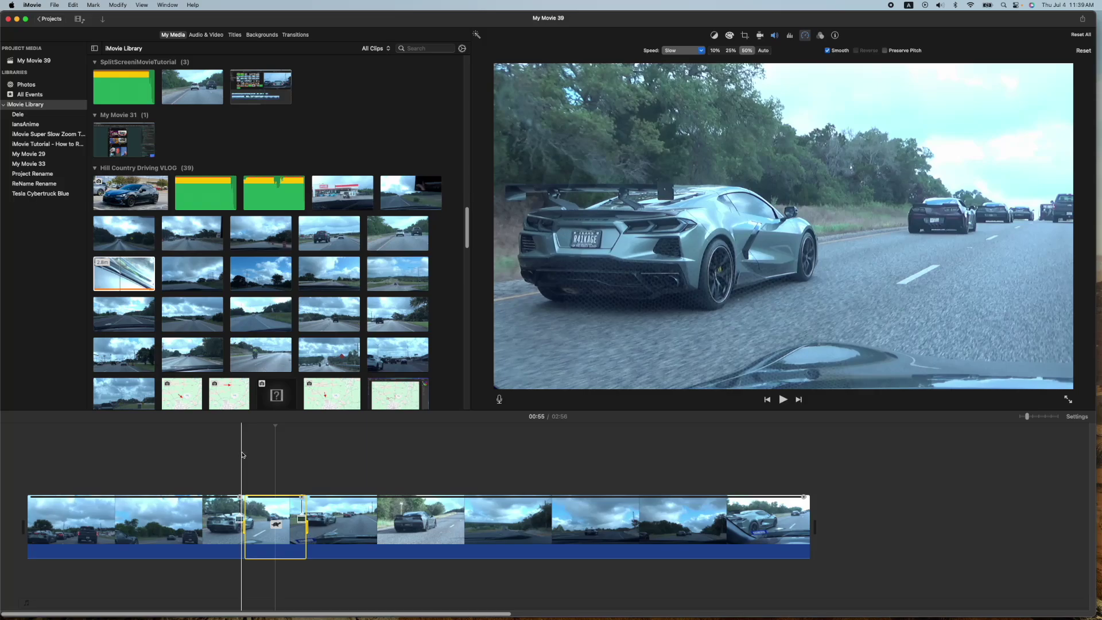
click(224, 460)
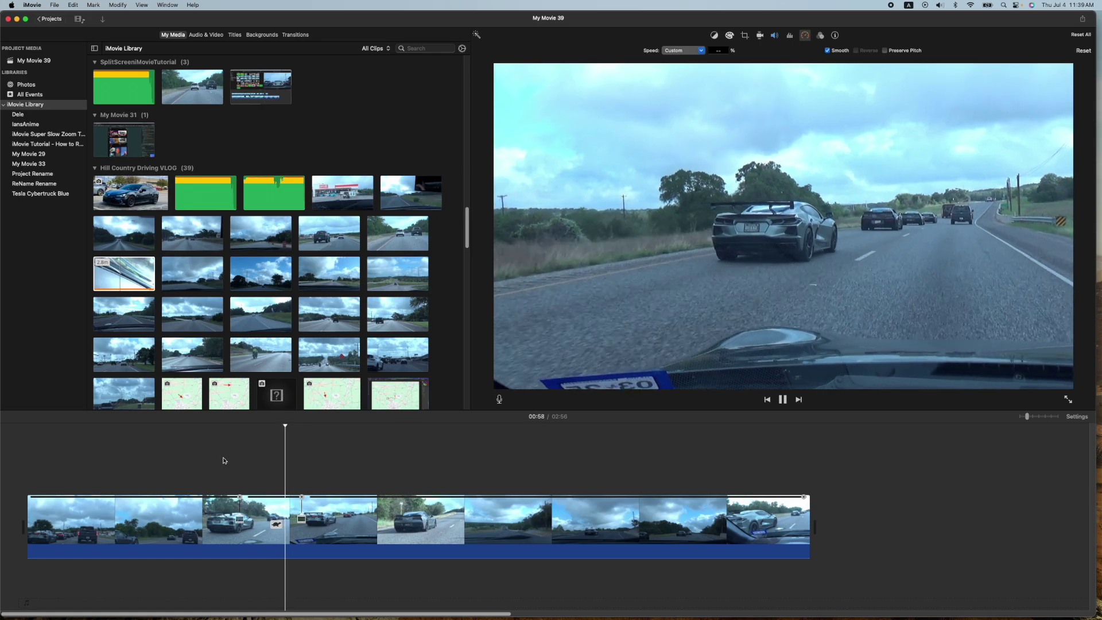
click(203, 516)
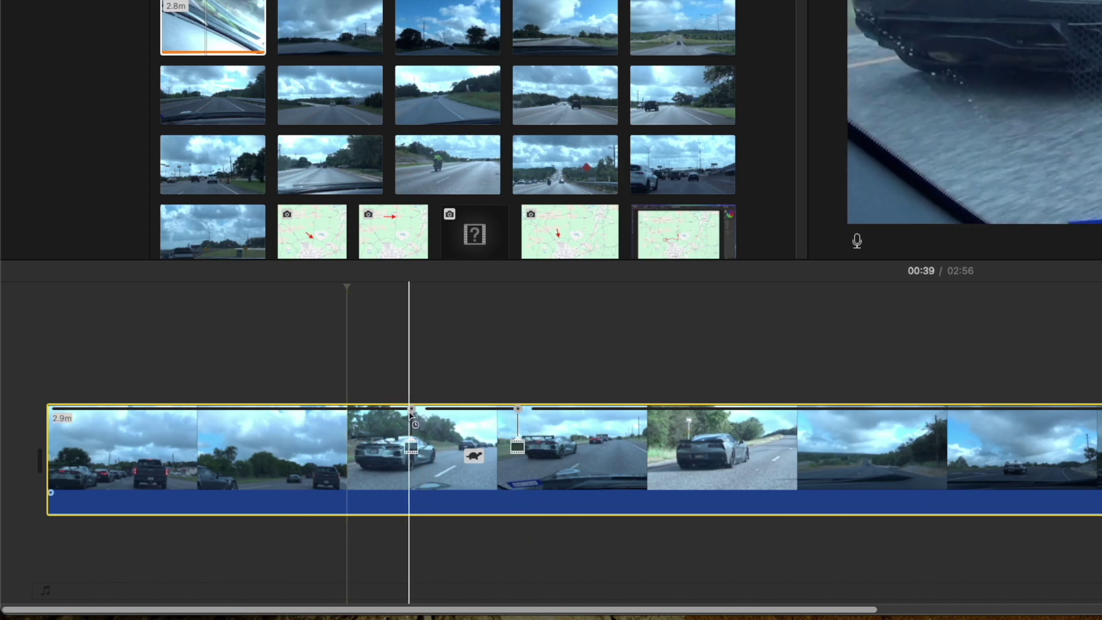
- Speed up the segment before the slow section, shortening the movie to about 02:17, and play it back
drag(411, 408, 118, 407)
click(34, 381)
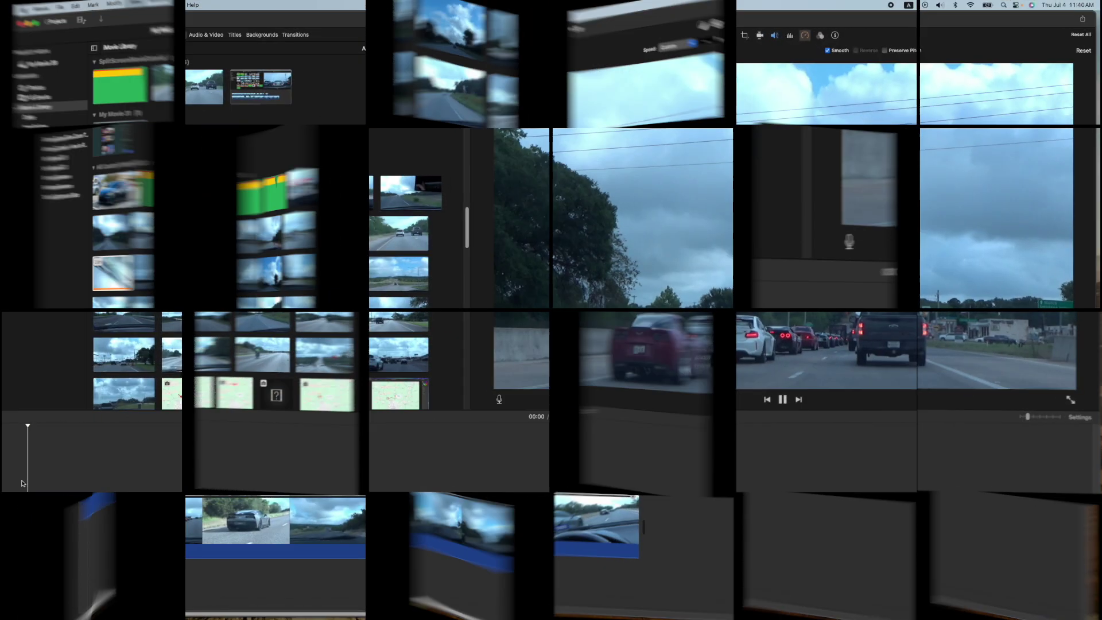
key(space)
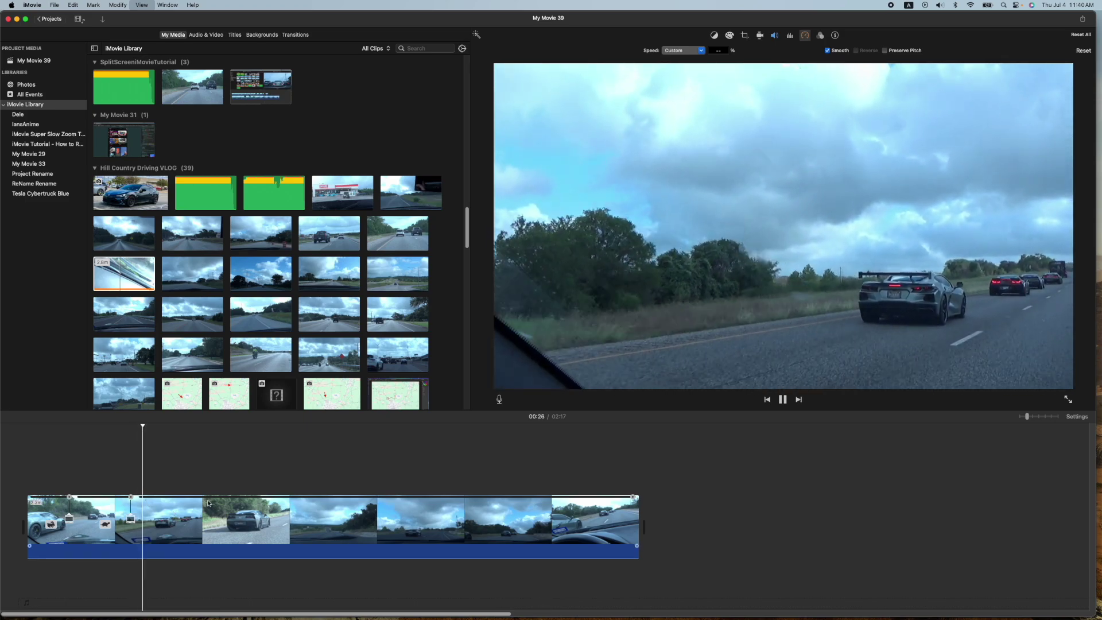
key(space)
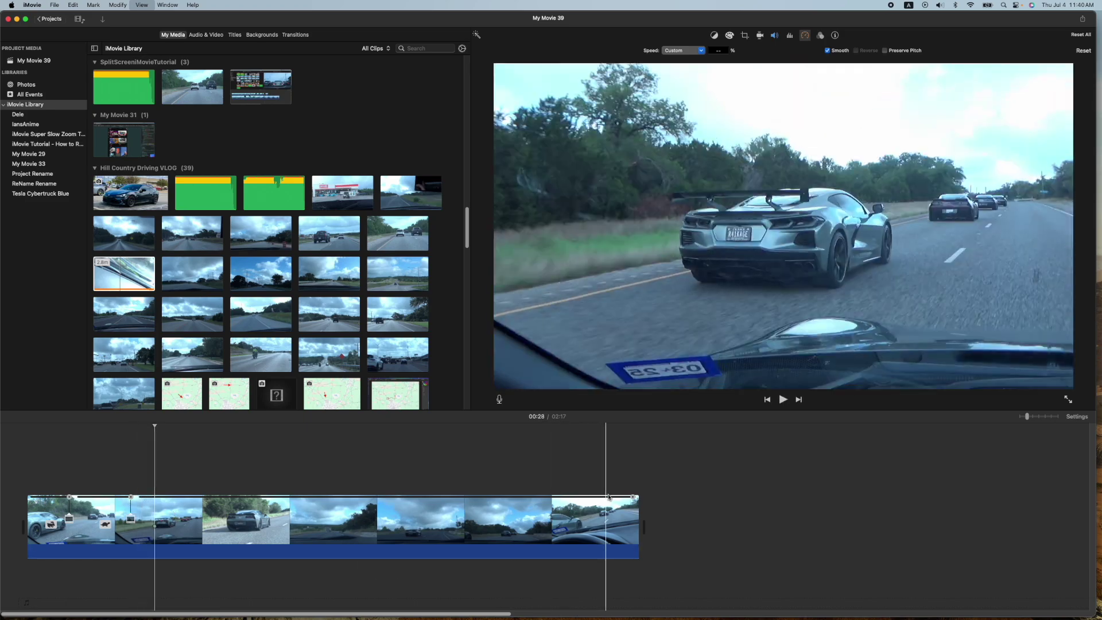
- Speed up the segment after the slow section and shorten the slow section, bringing the whole clip to about 28 seconds
click(635, 499)
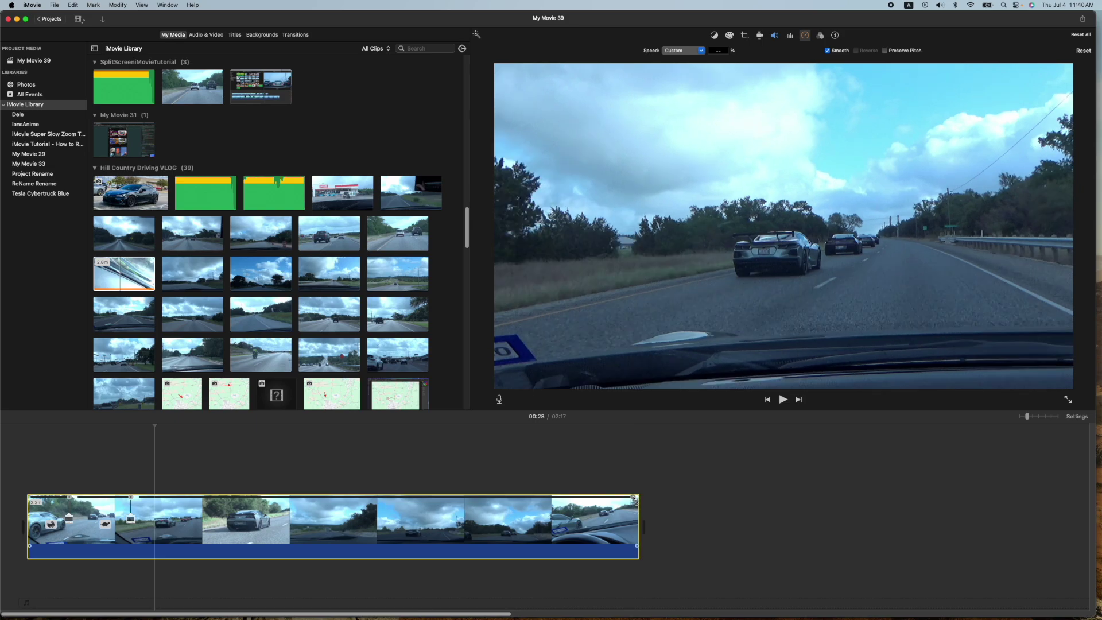
drag(635, 498, 213, 501)
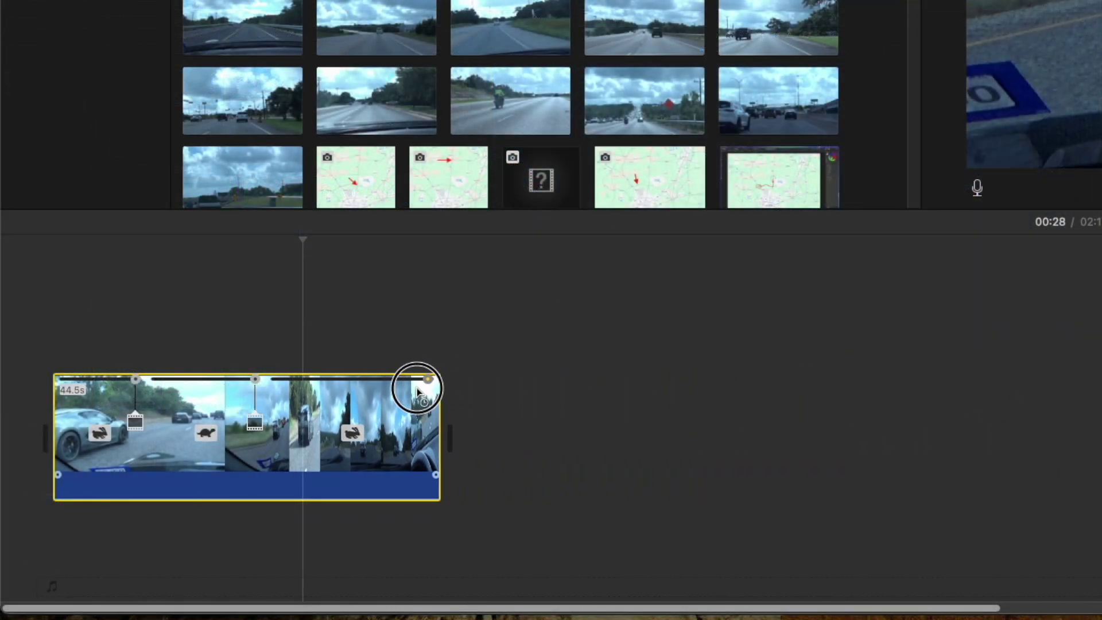
drag(418, 390, 313, 401)
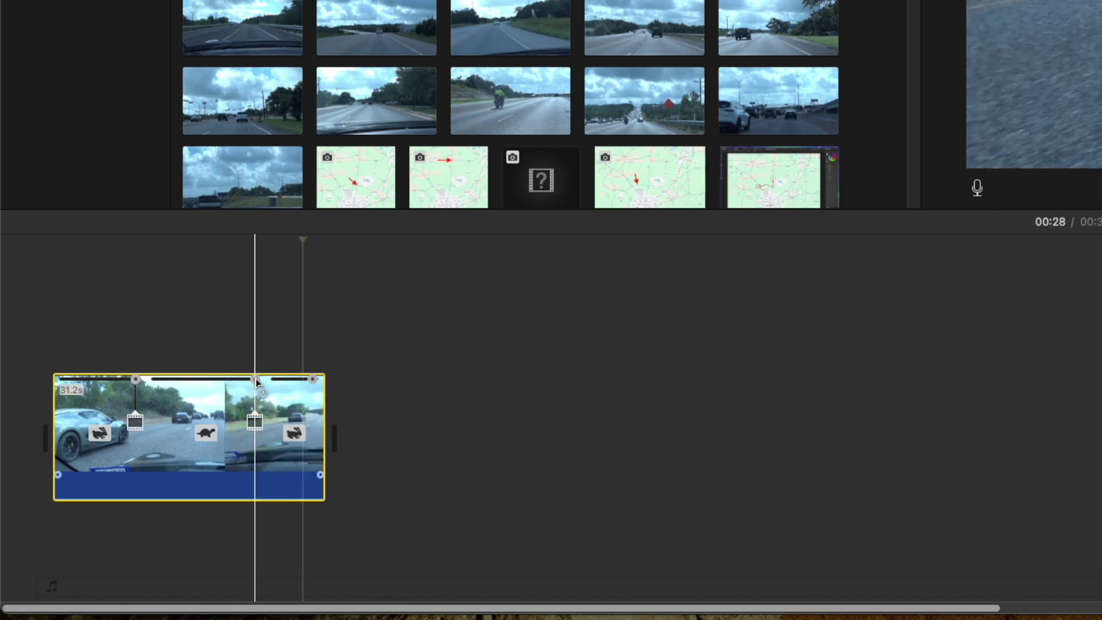
drag(256, 379, 223, 380)
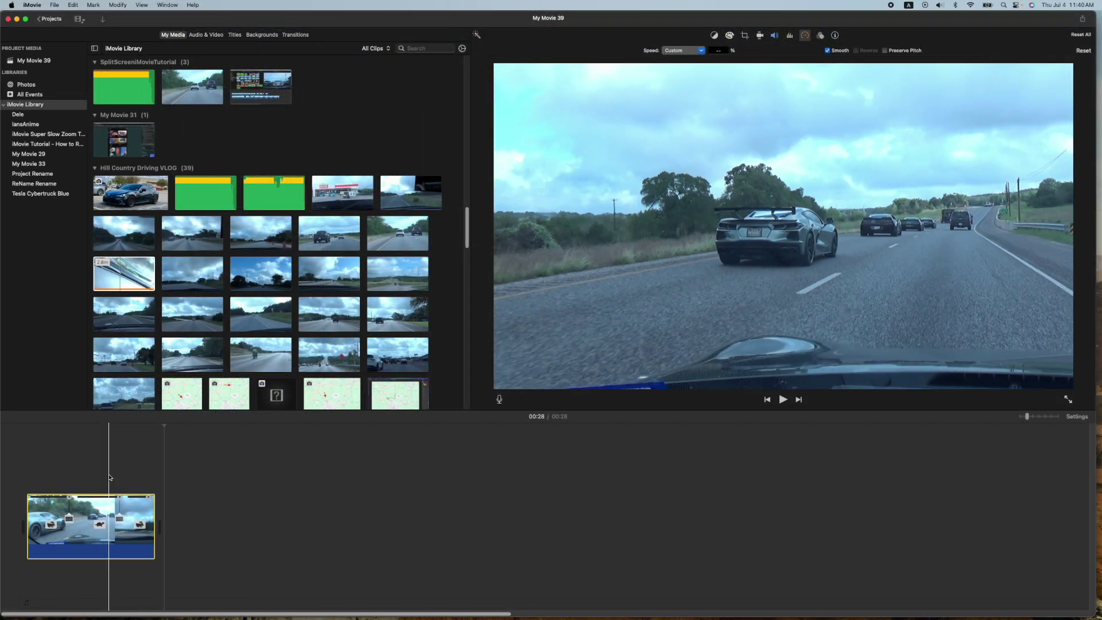
- Play back the speed-edited clip and delete it from the timeline
key(space)
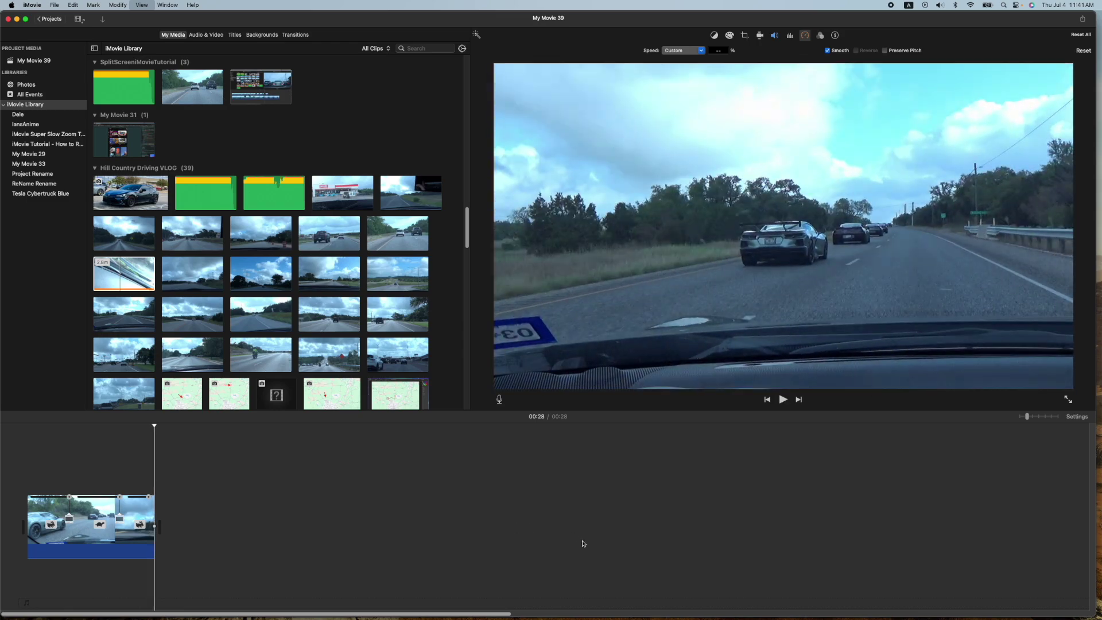
click(89, 512)
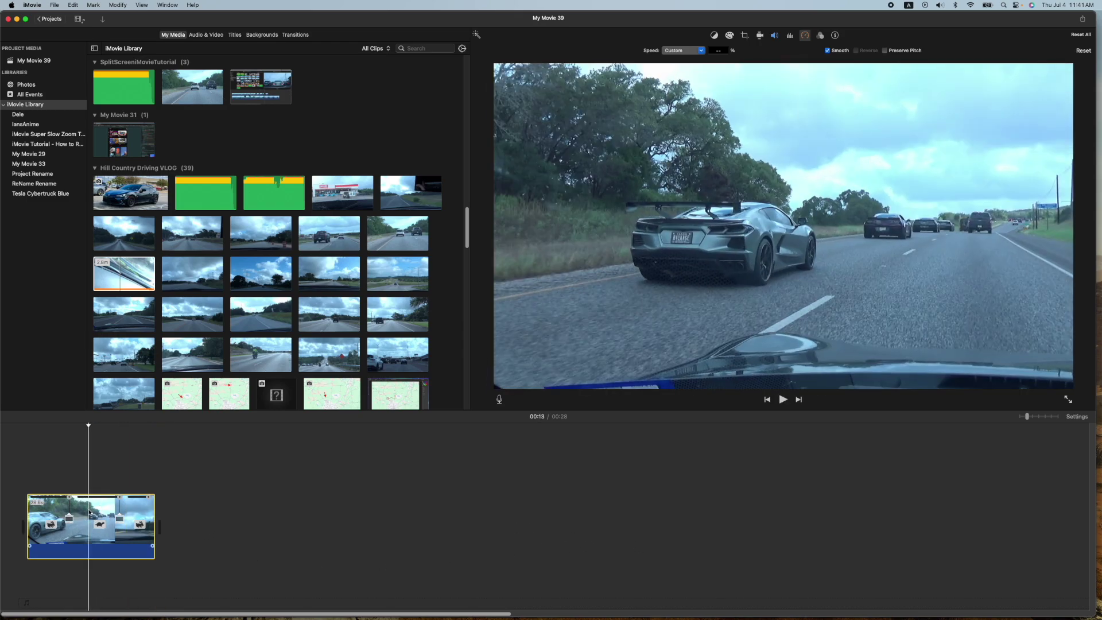
key(Delete)
- Add the 2.8-minute driving clip to the empty timeline, set its section from about 00:29 to 00:31 to Slow 50%, and preview it
drag(124, 276, 94, 492)
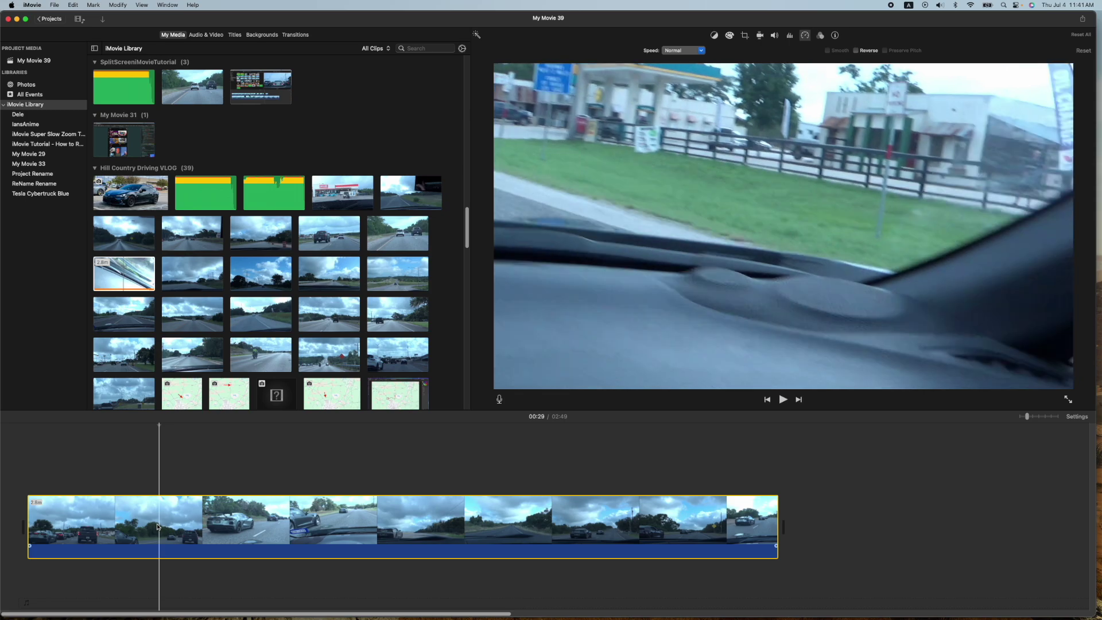
click(159, 526)
click(161, 525)
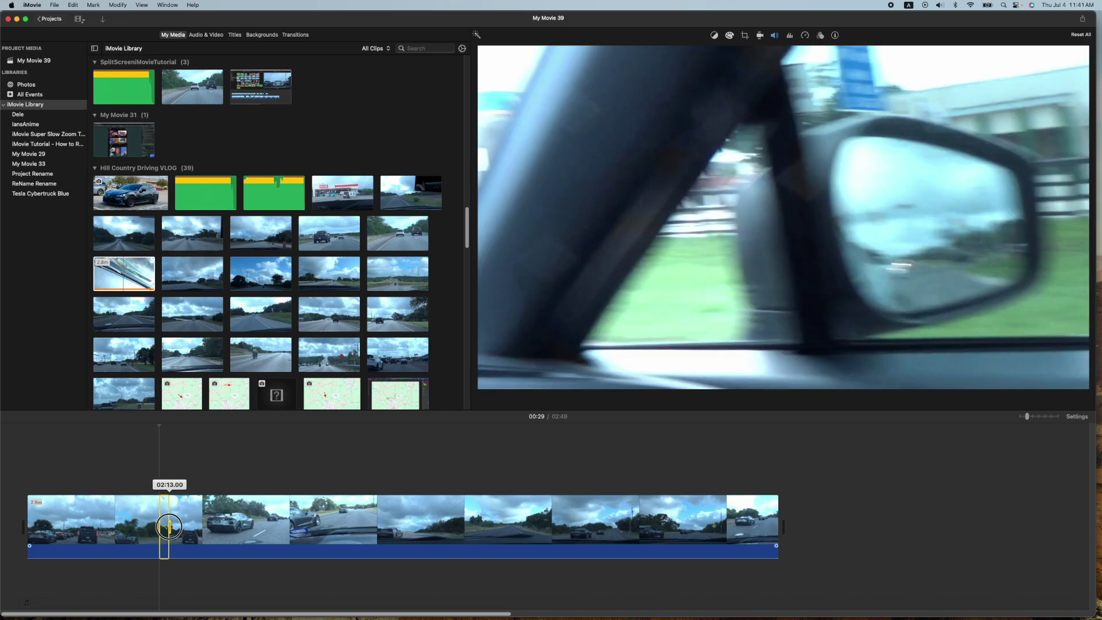
click(168, 526)
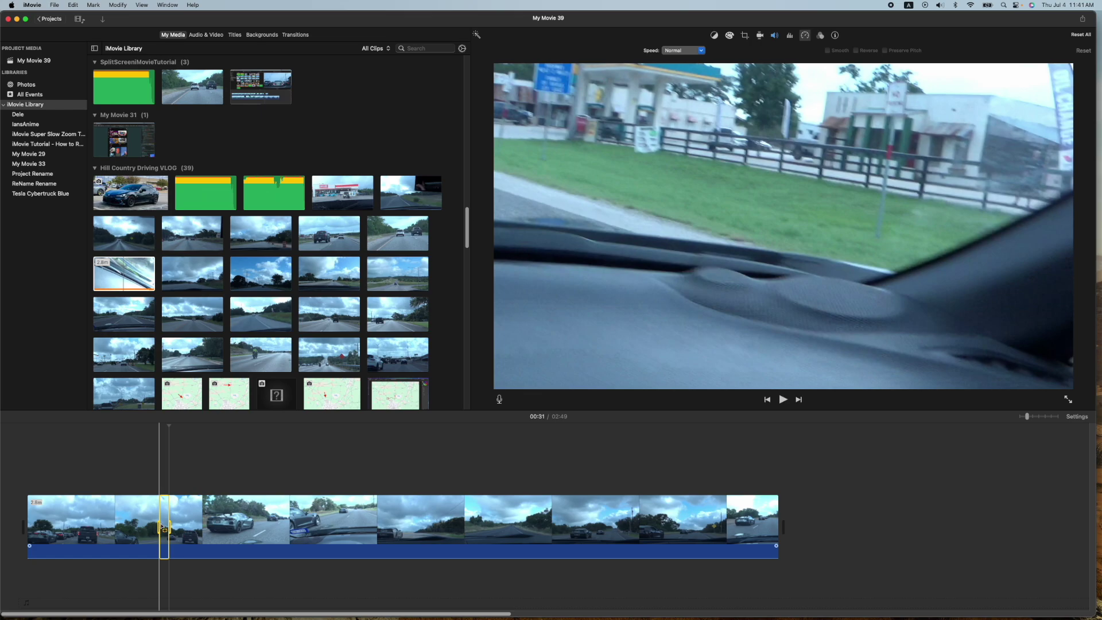
click(703, 51)
click(688, 73)
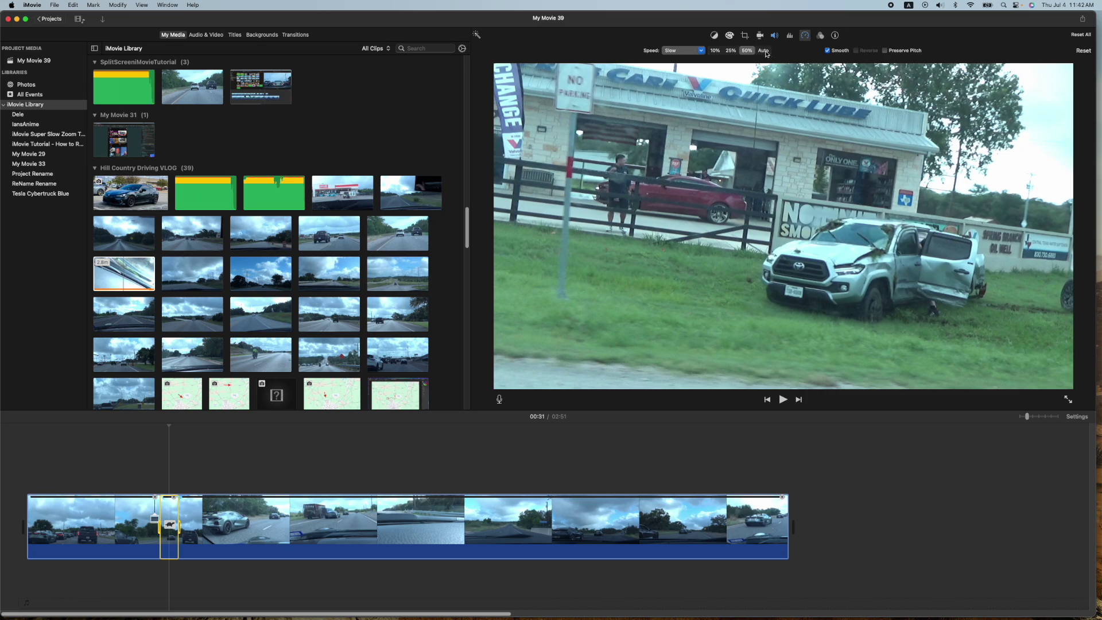
click(146, 470)
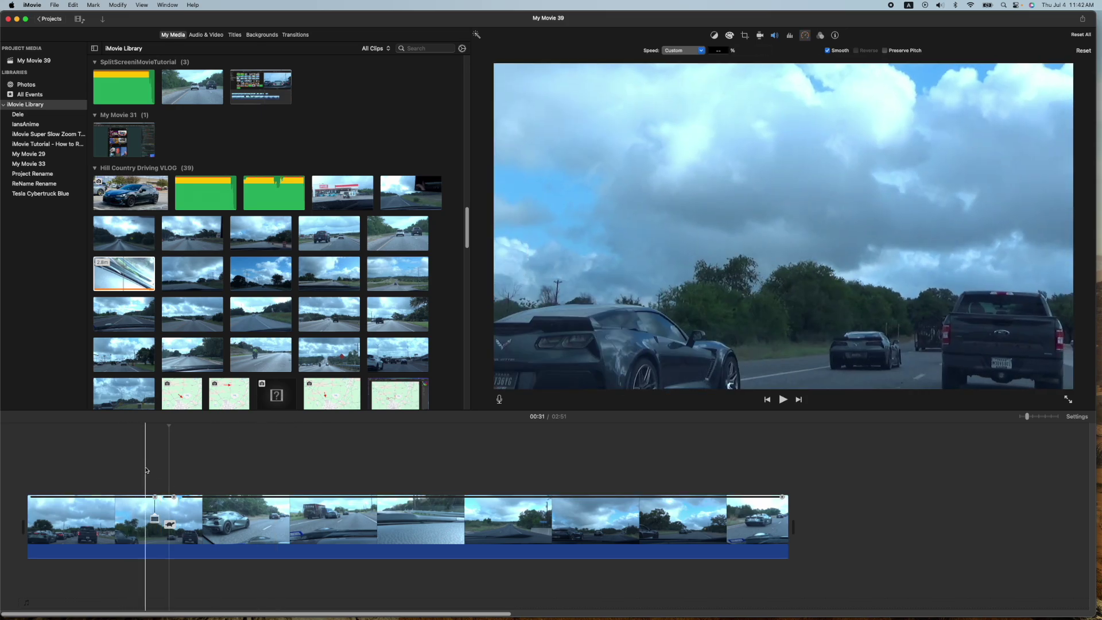
key(space)
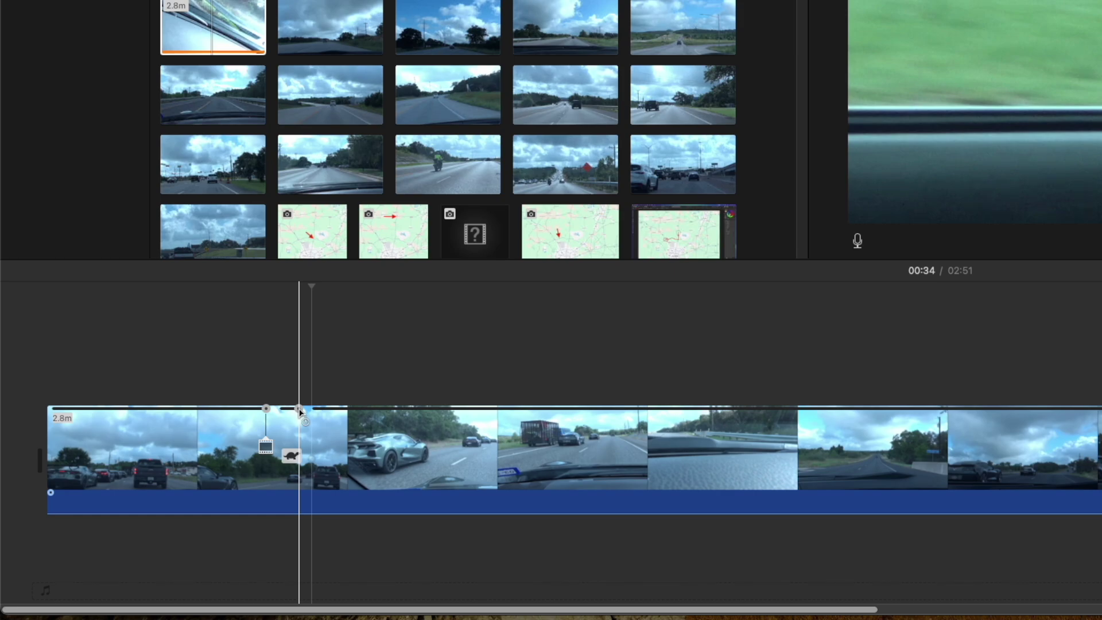
- Slow the wrecked-truck section further by stretching it until the movie lasts about 02:59, previewing the playback
drag(298, 408, 330, 407)
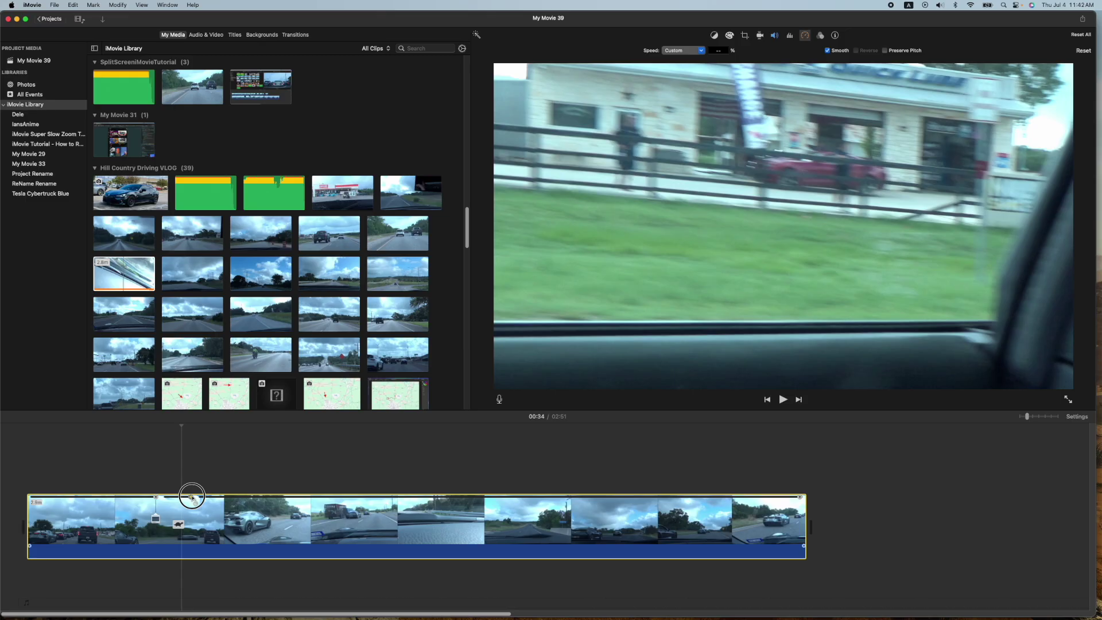
drag(192, 496, 196, 496)
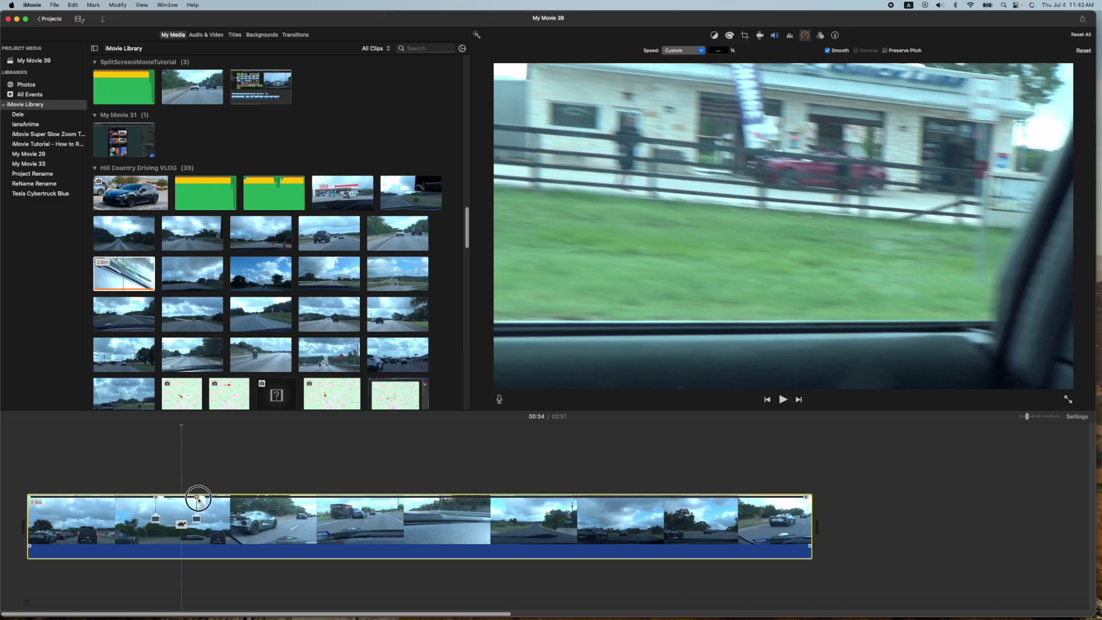
key(space)
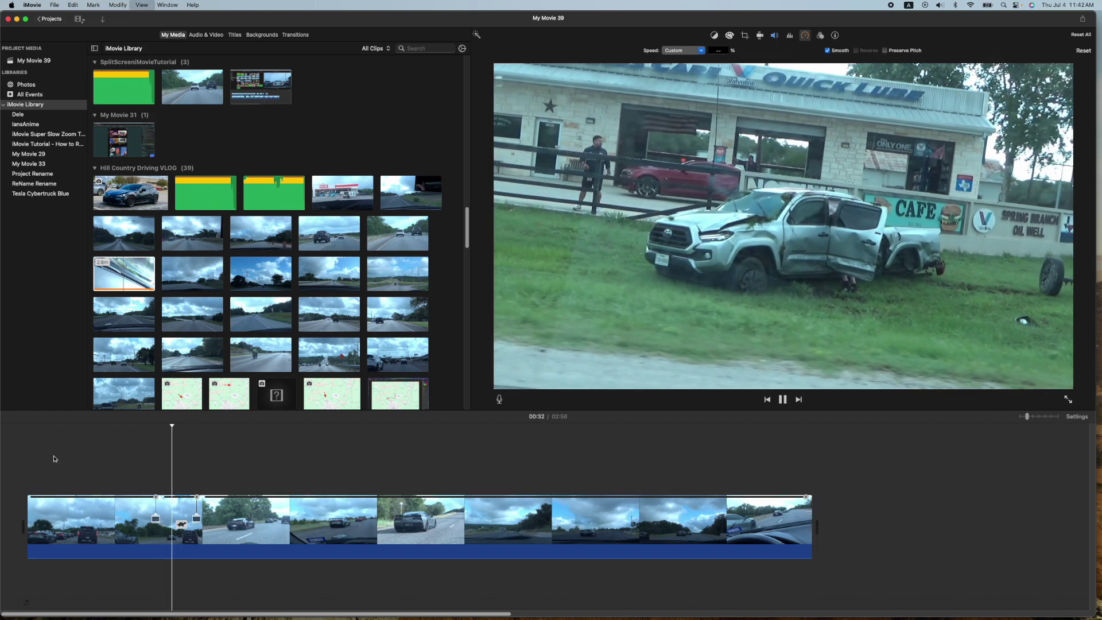
key(space)
drag(197, 495, 350, 495)
key(space)
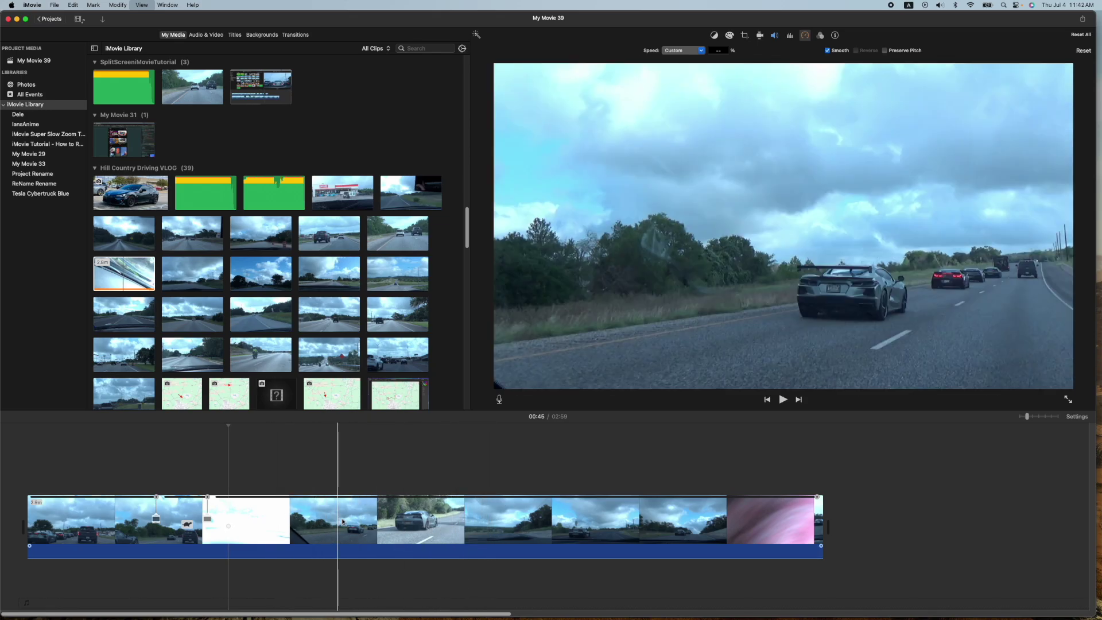
- Select the roughly 8-second section of the clip ending at about 02:26, set its speed to Slow 25%, and preview it
click(411, 531)
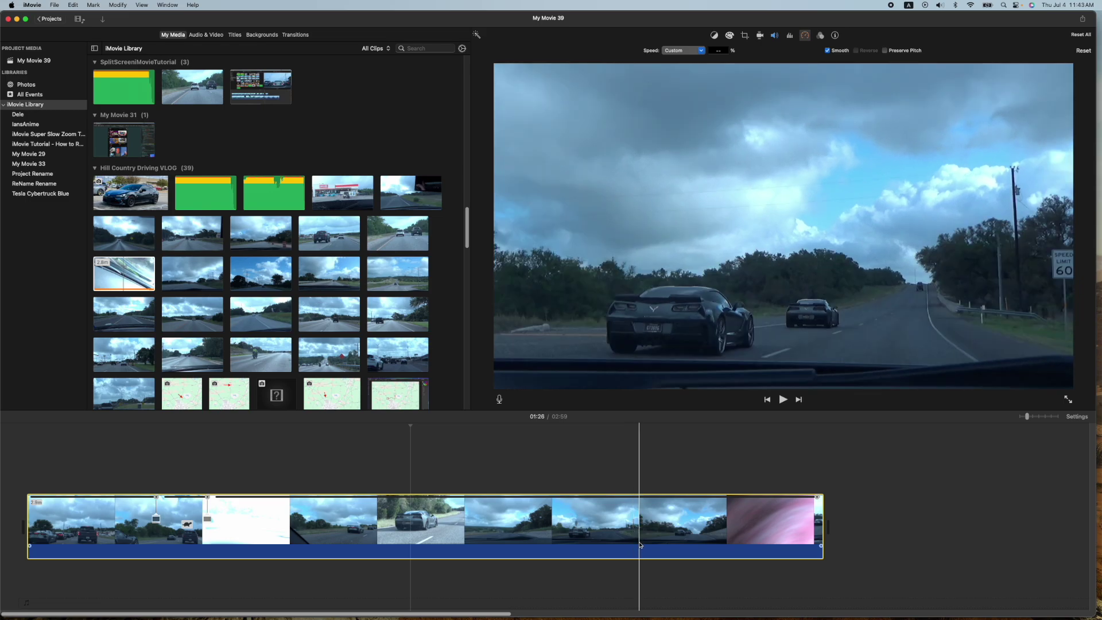
drag(640, 544, 678, 544)
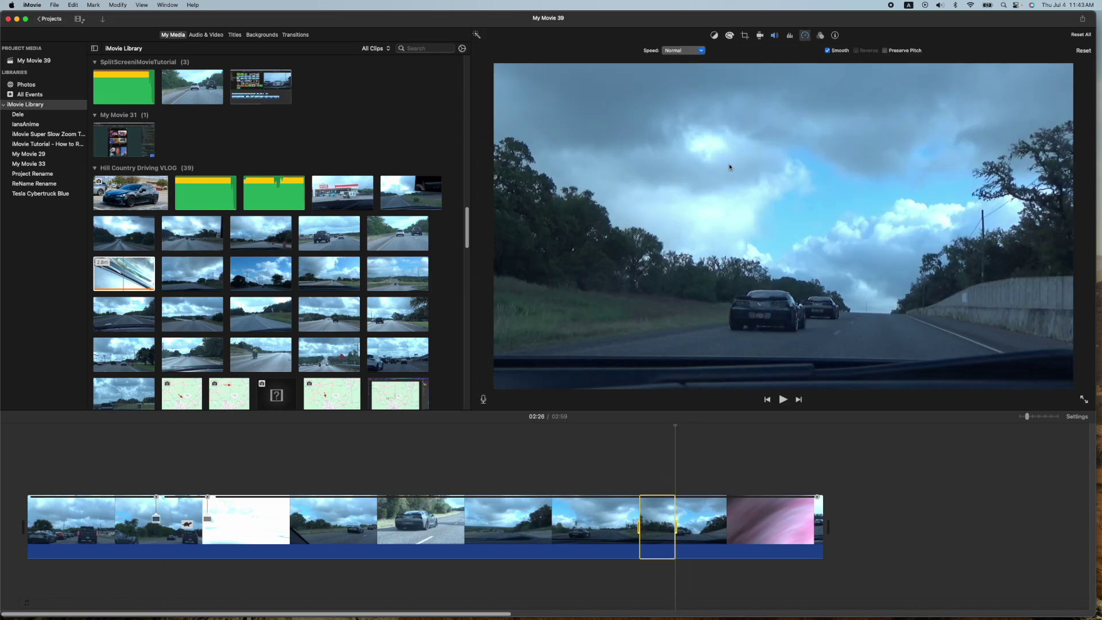
click(699, 51)
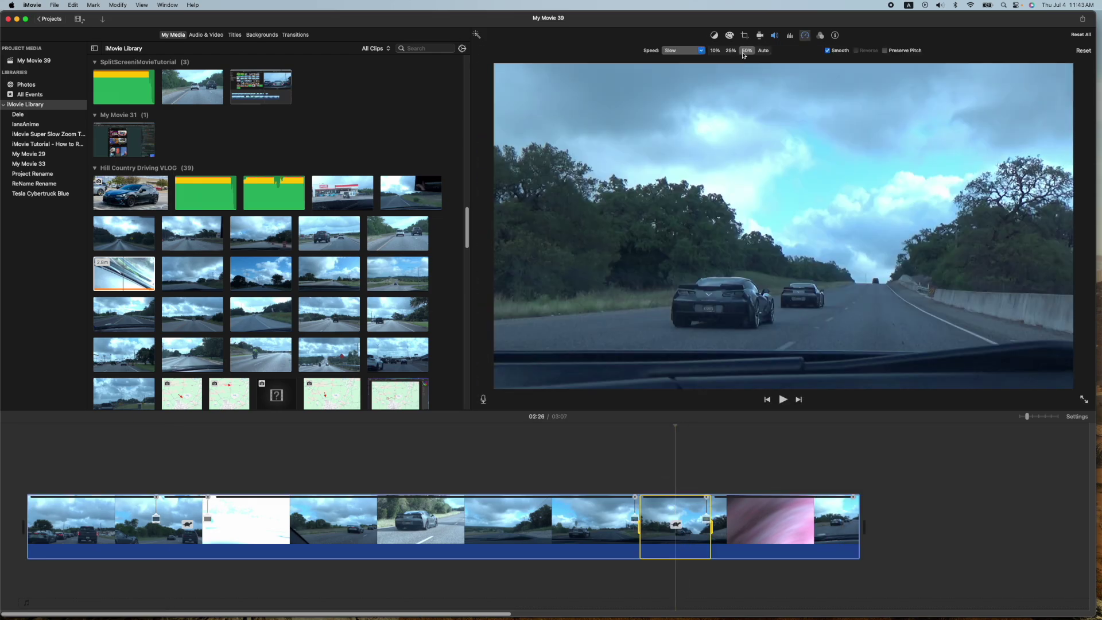
click(730, 50)
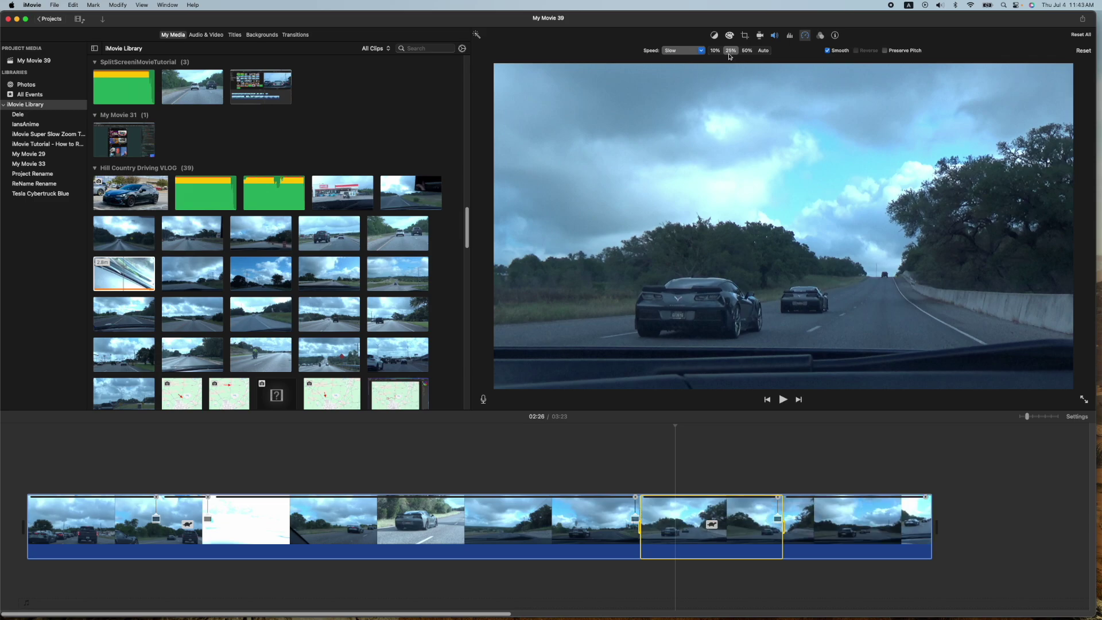
click(602, 466)
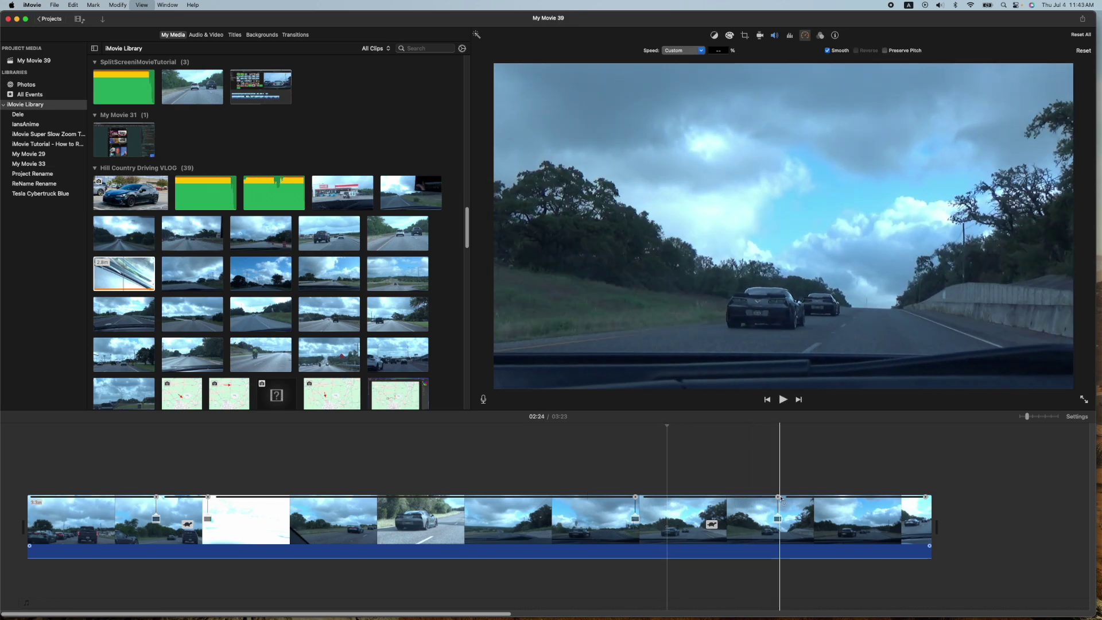
- Make the second slow section faster by shortening it in stages until the movie lasts about 03:04, previewing between adjustments
click(775, 498)
drag(775, 498, 732, 499)
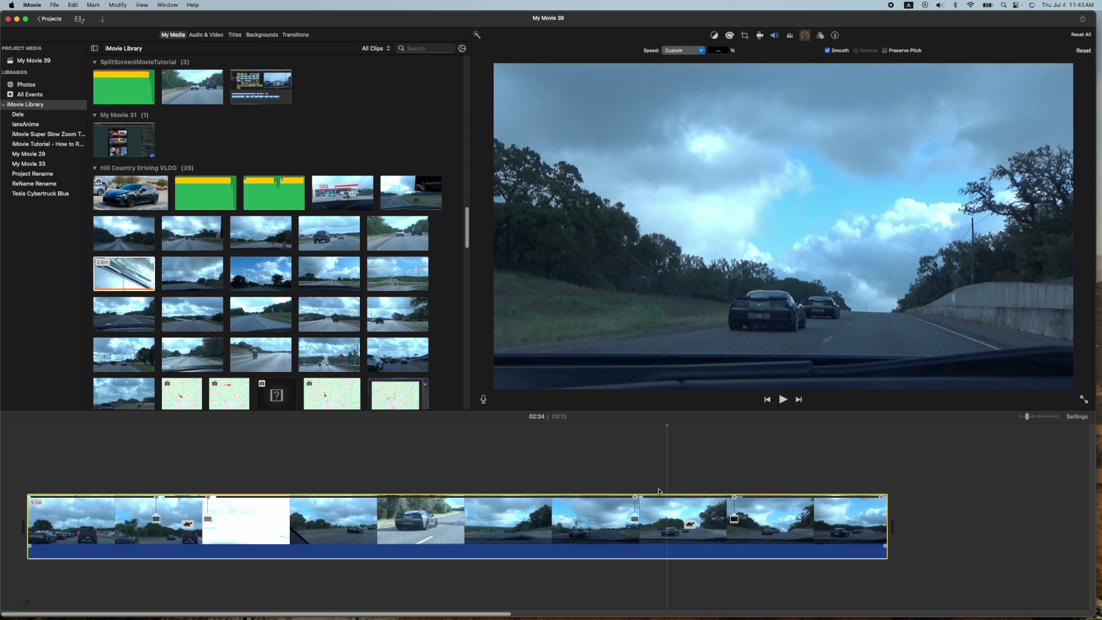
key(space)
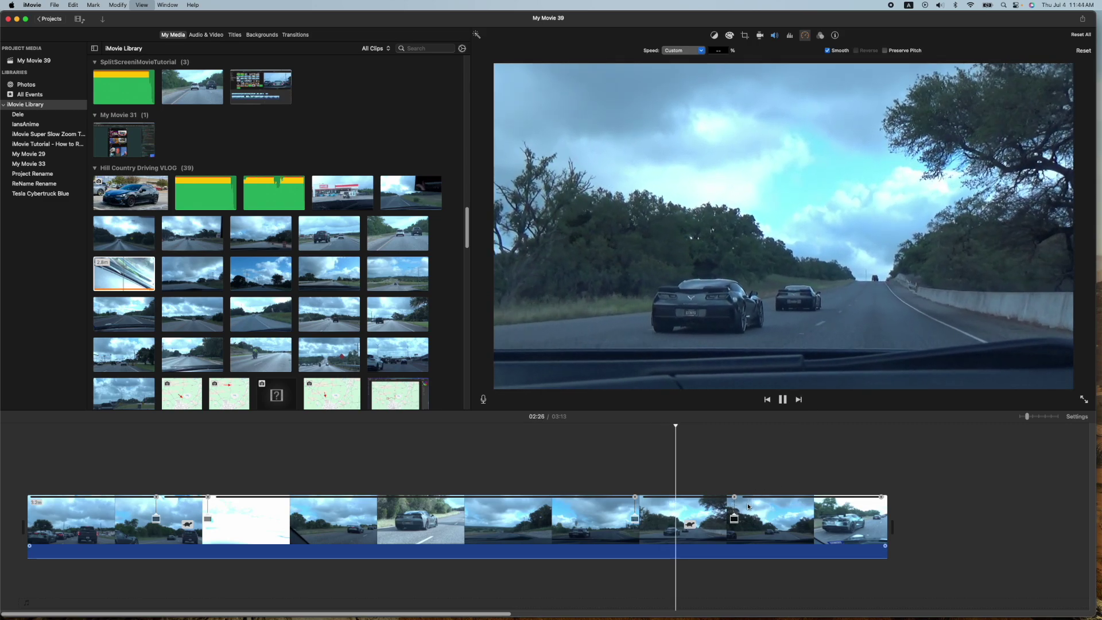
key(space)
drag(734, 497, 633, 494)
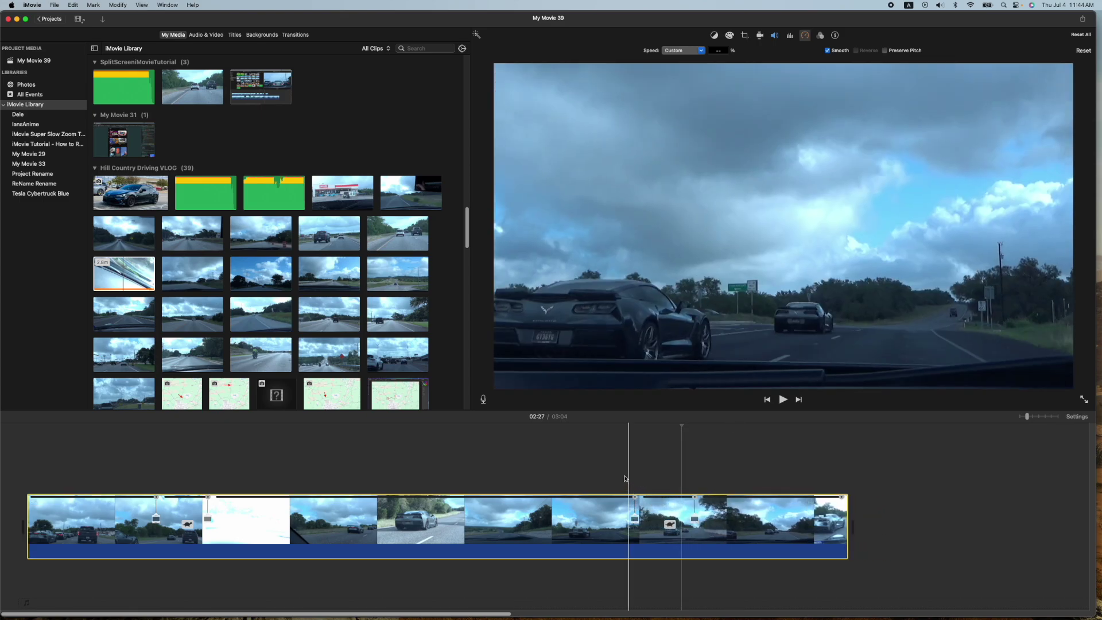
- Preview the second slow section, starting playback just before it
click(625, 478)
key(space)
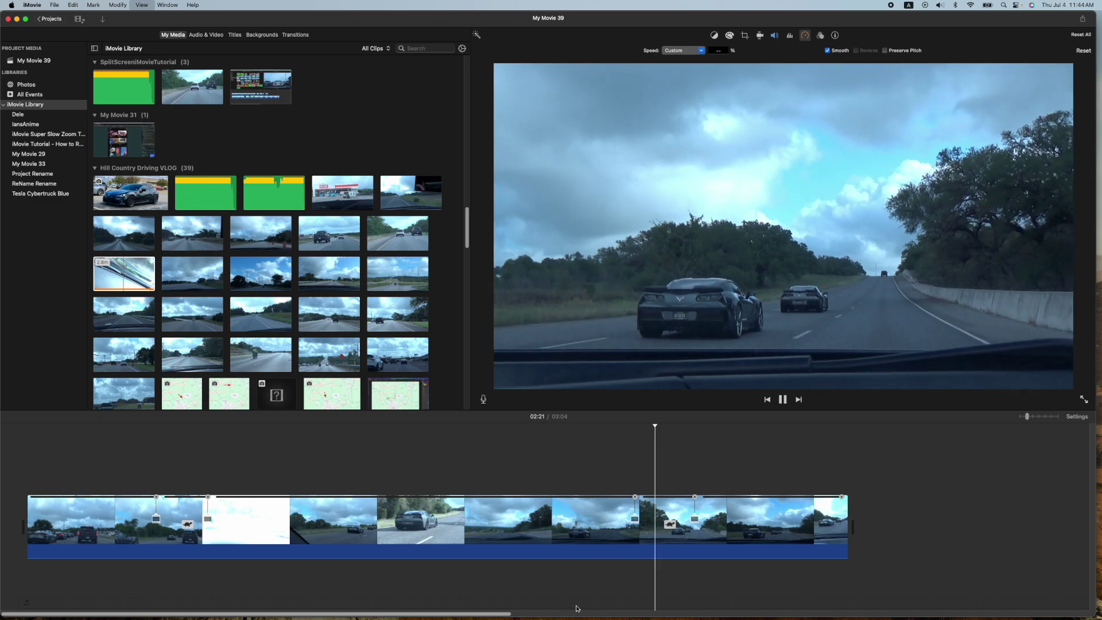
key(space)
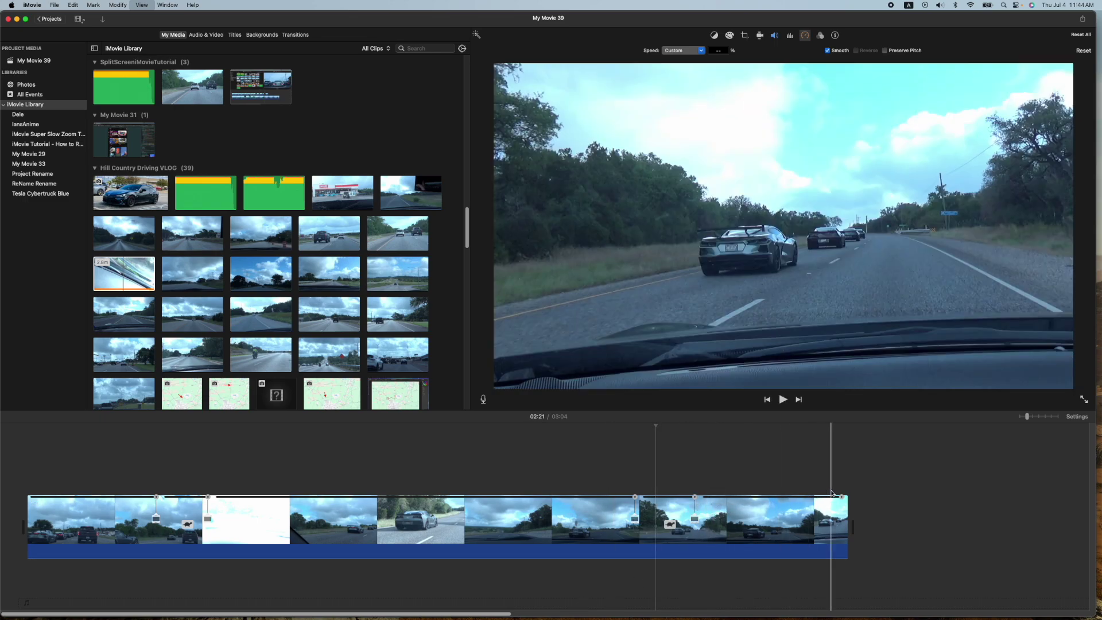
- Select the clip's section from about 02:42 to its end, set its speed to Fast 20x, and preview it
click(749, 517)
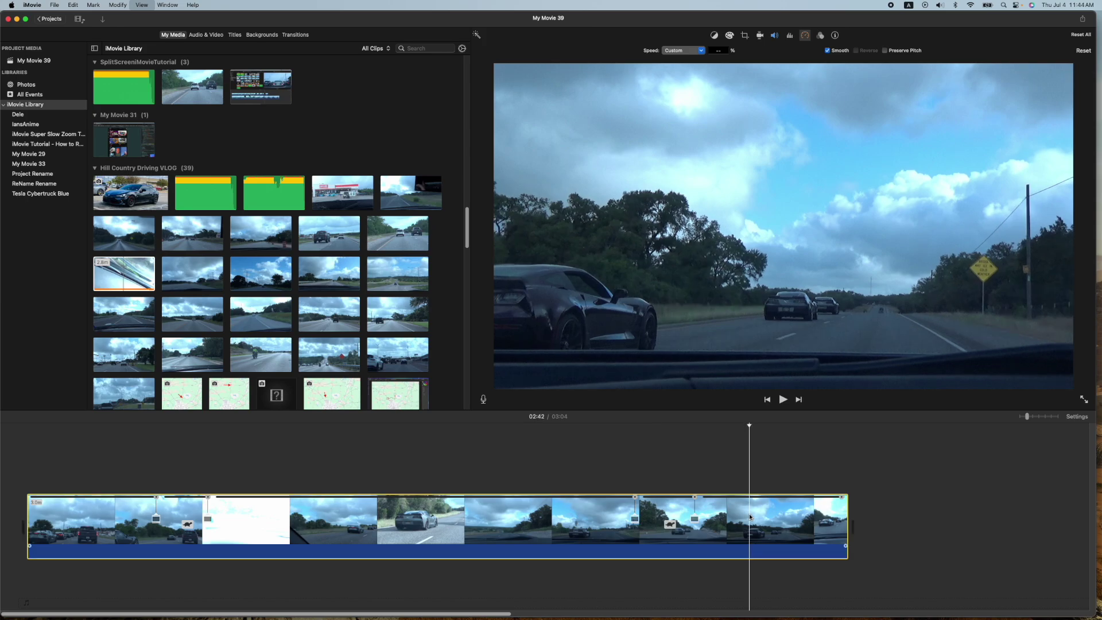
key(space)
drag(750, 517, 856, 511)
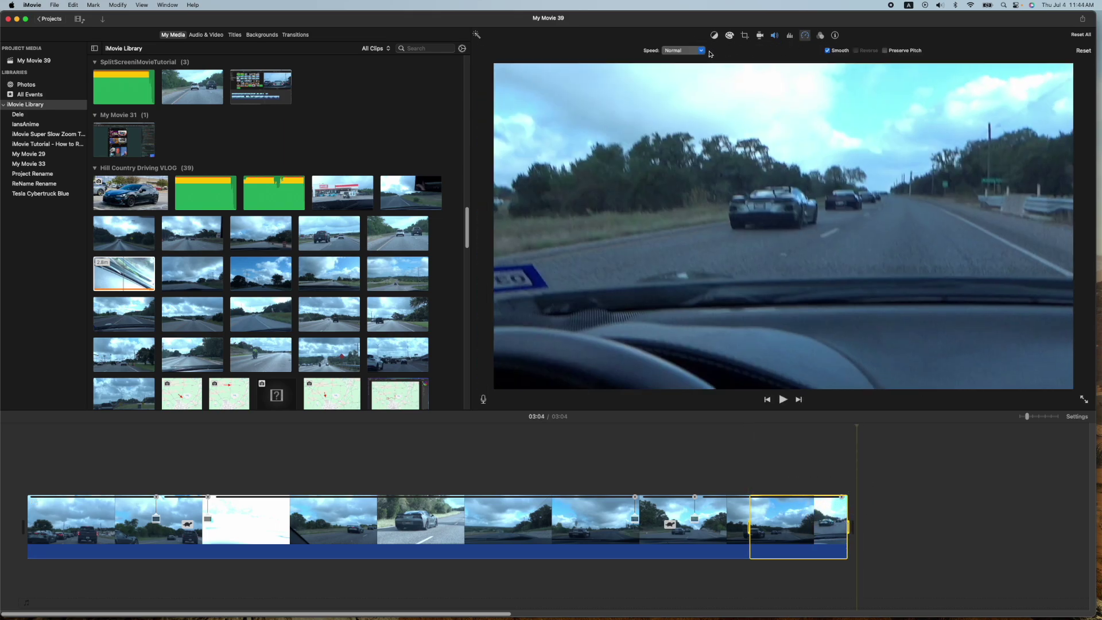
click(694, 50)
click(685, 79)
click(748, 51)
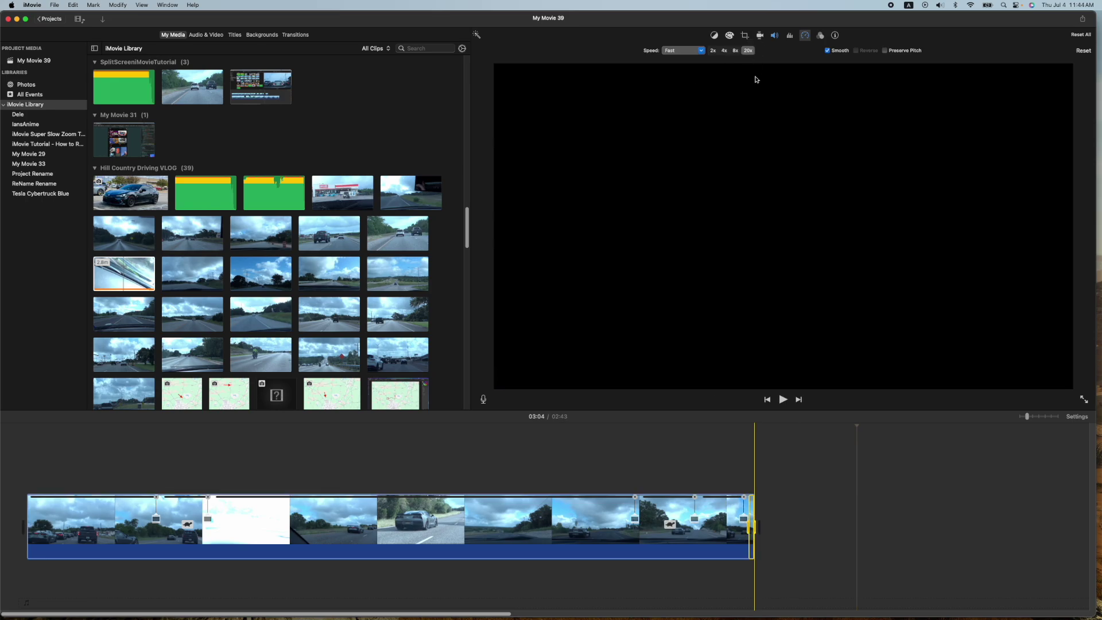
click(731, 453)
key(space)
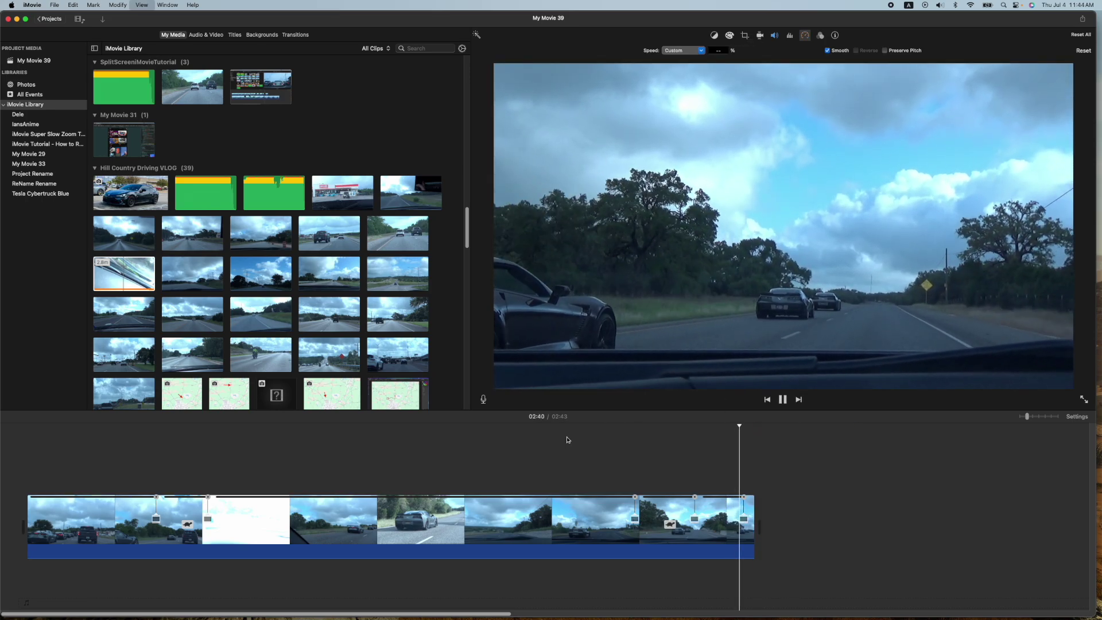